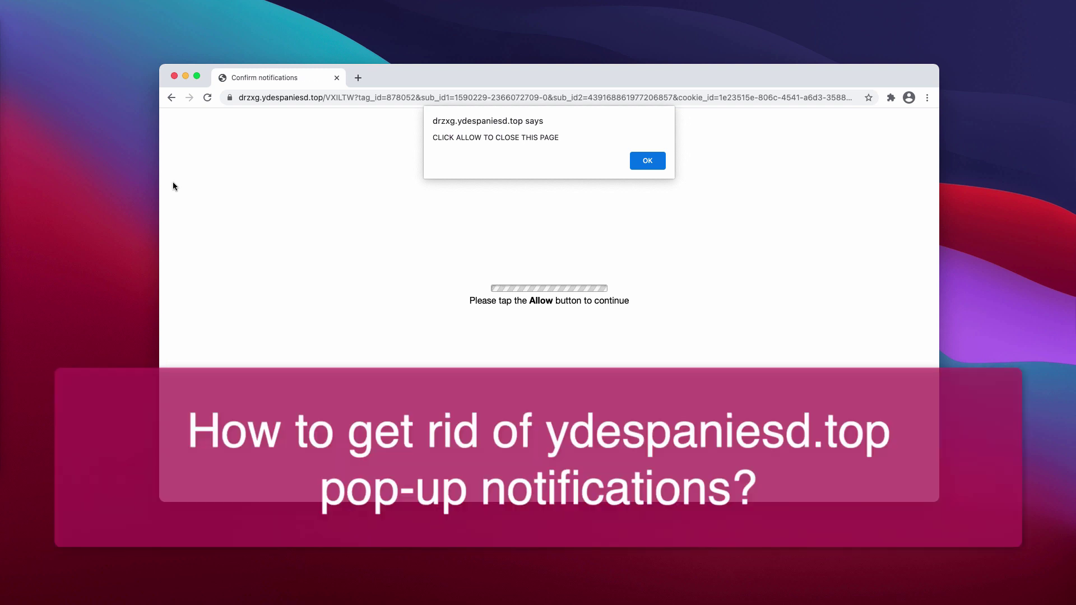
Highlight the ydespaniesd.top domain in the page address and adjust the browser window.
double_click(314, 97)
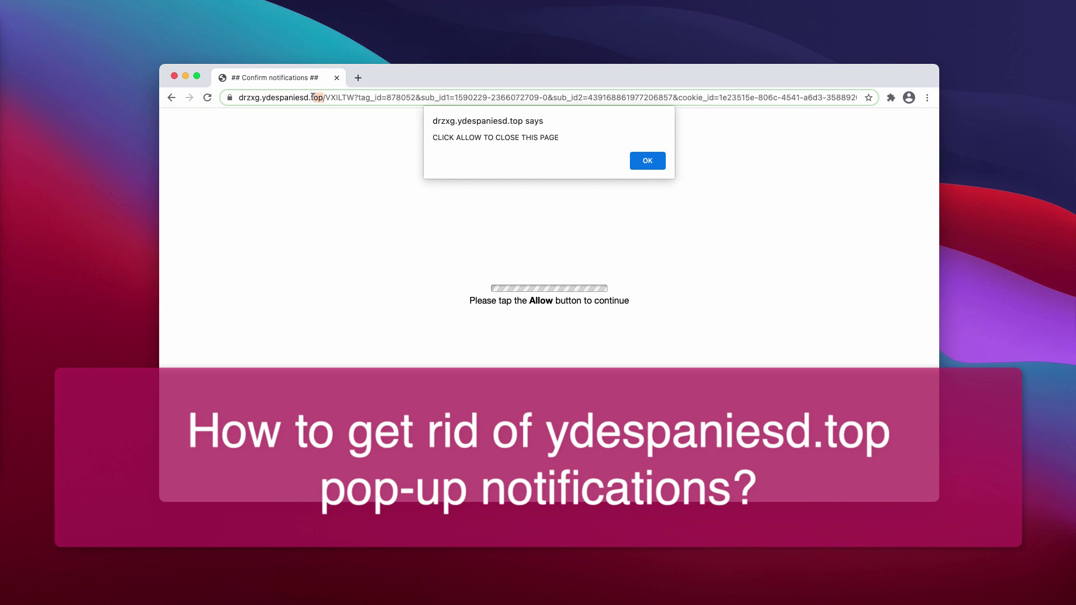
drag(312, 98, 263, 98)
click(374, 98)
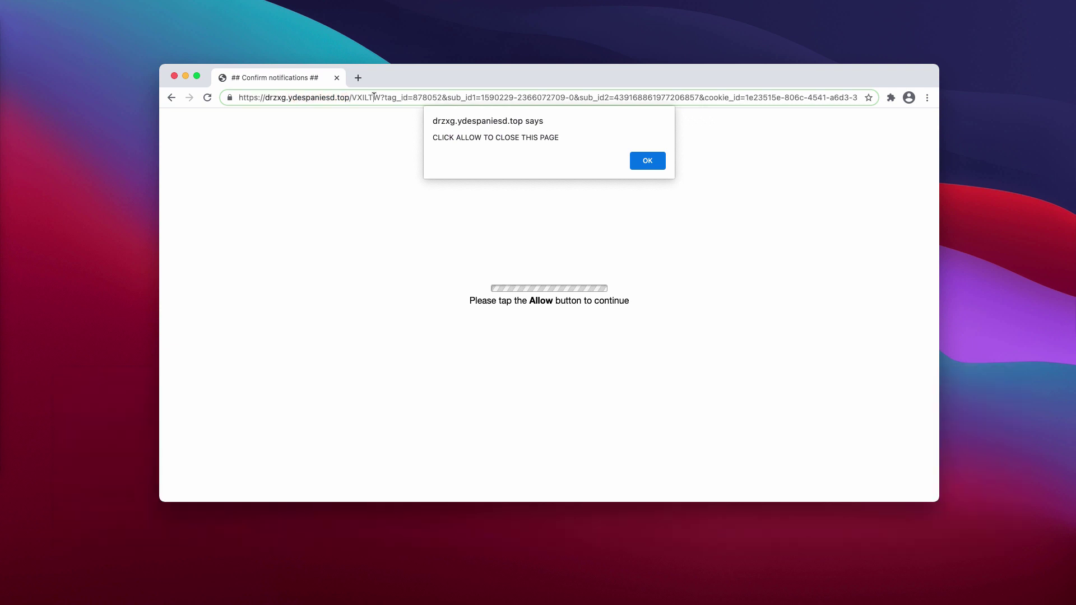
drag(405, 75, 405, 79)
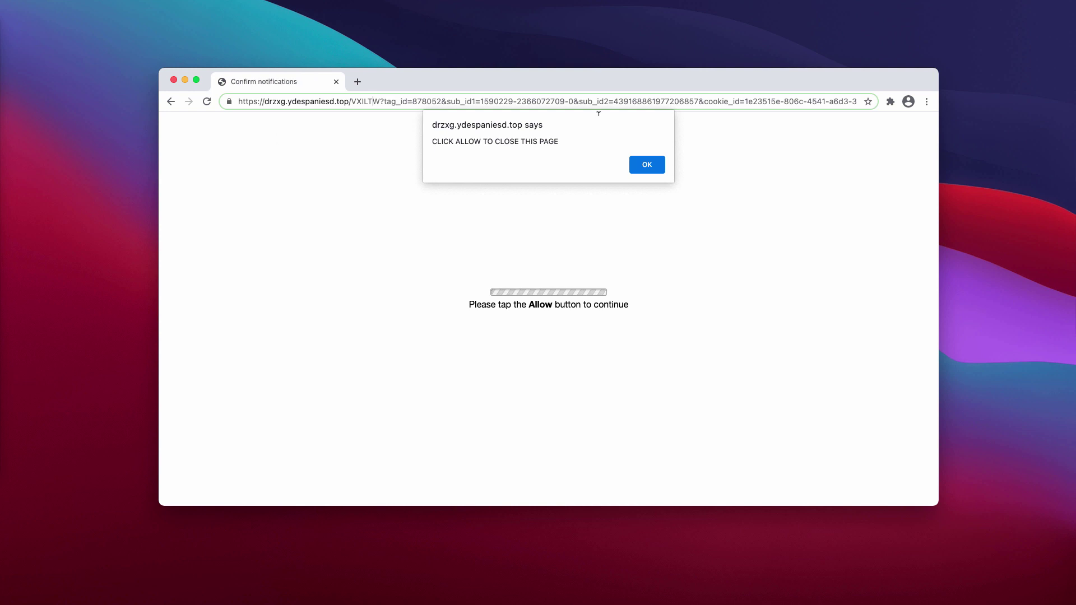
drag(426, 83, 432, 92)
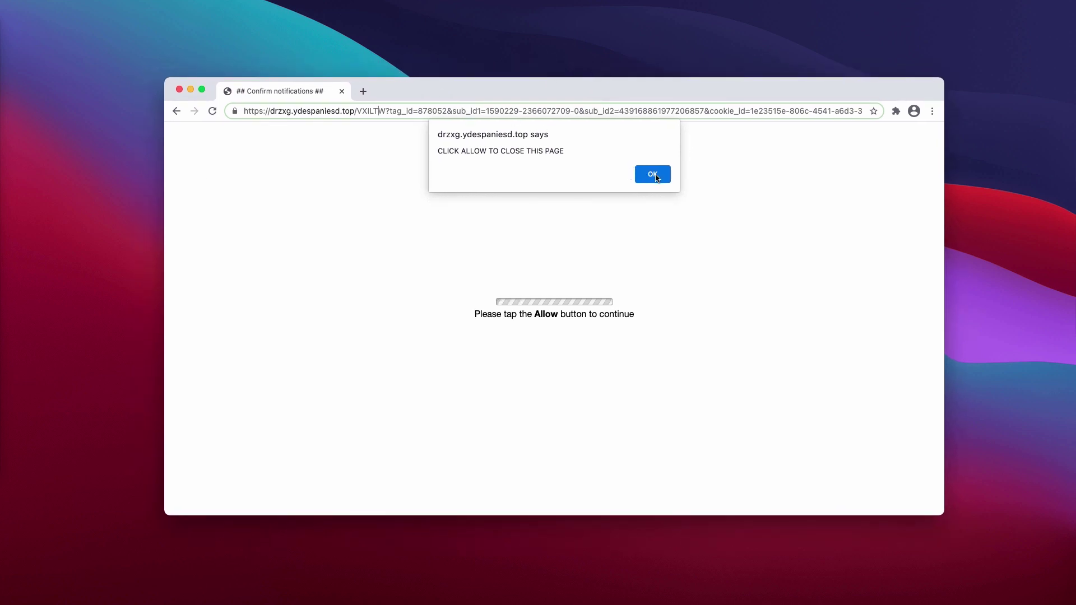
Reload the page and allow ydespaniesd.top to show notifications.
click(211, 112)
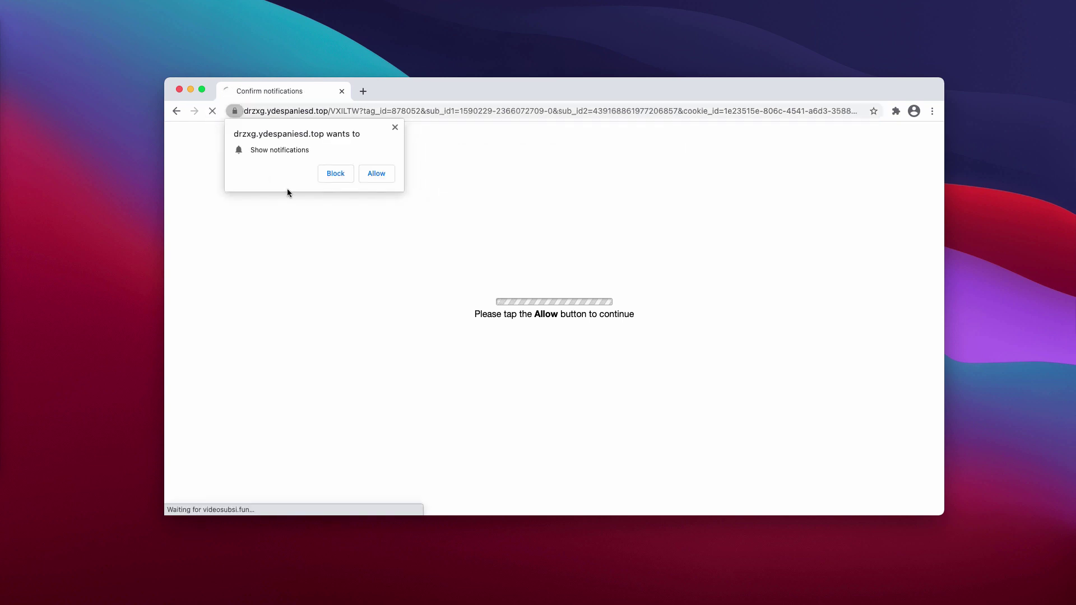
click(371, 175)
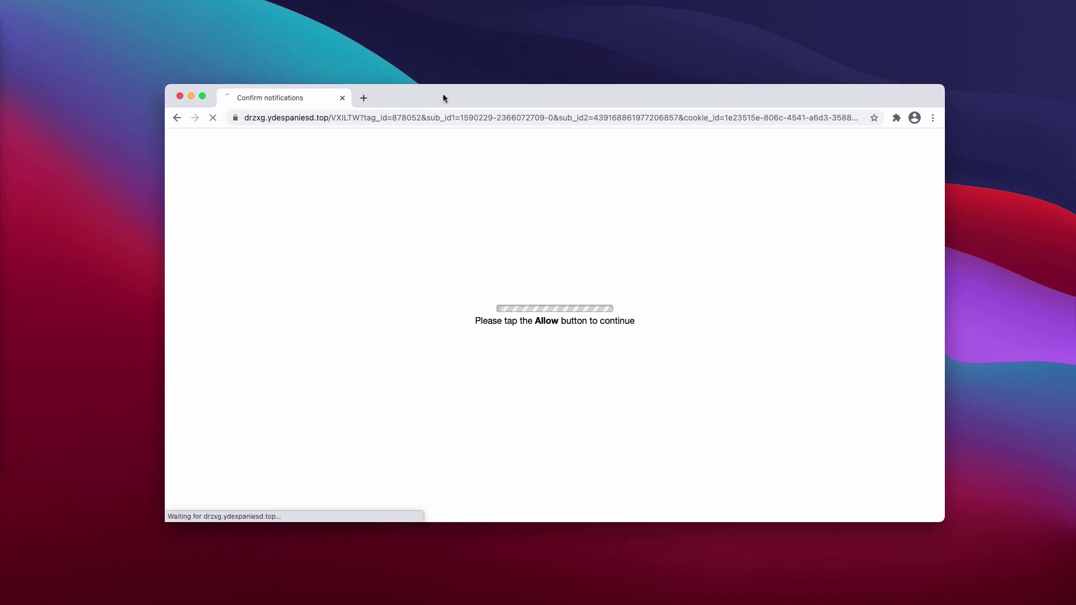
drag(443, 98, 443, 101)
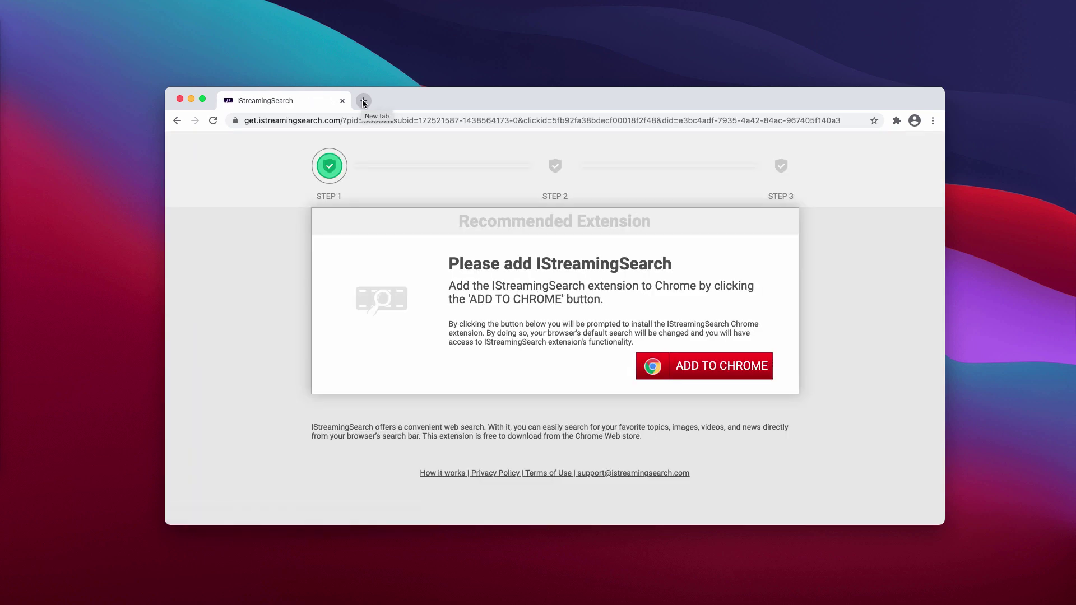
In a new tab, go to Chrome Settings > Site Settings > Notifications permissions.
click(363, 100)
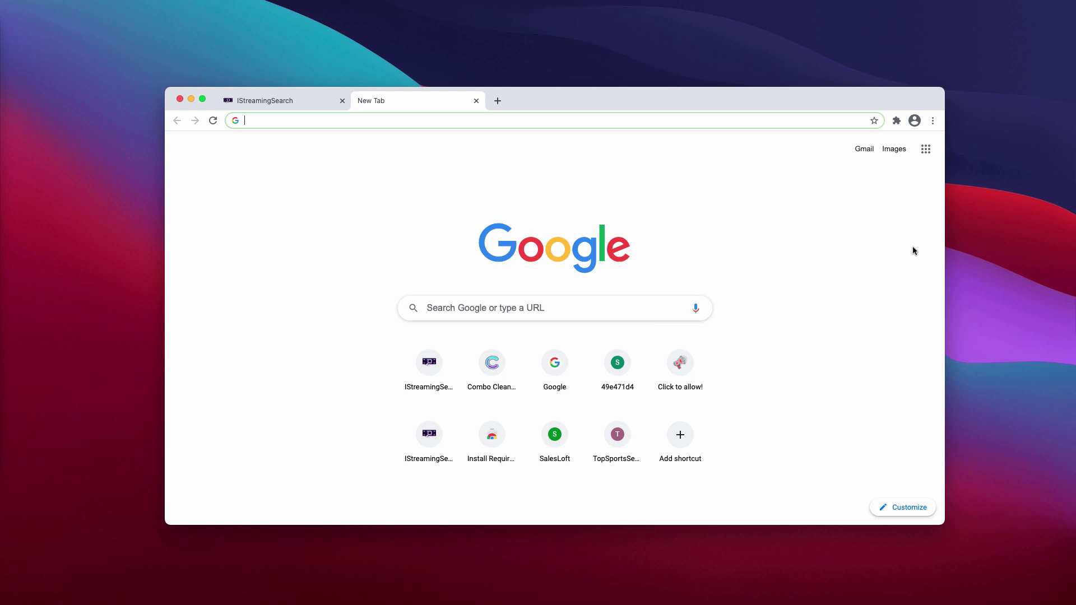
click(932, 121)
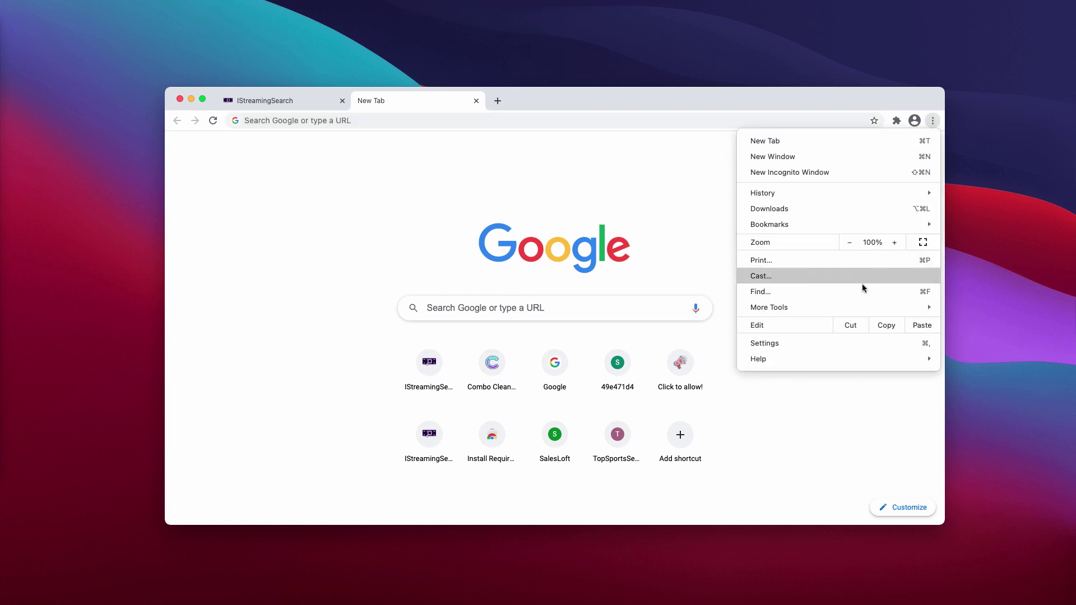
click(787, 344)
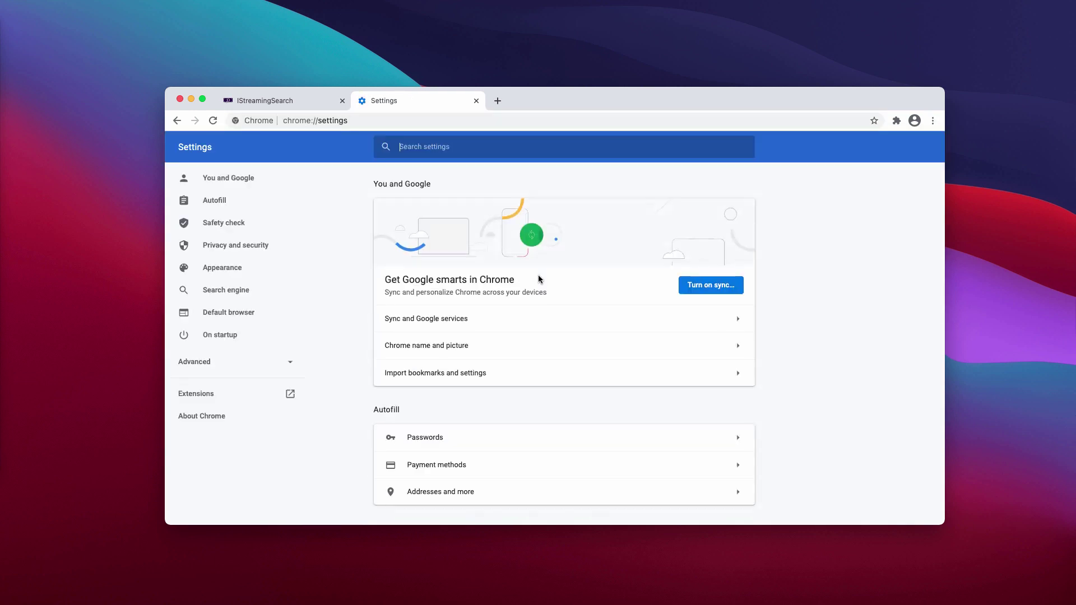
scroll(539, 279, down, 6)
click(460, 413)
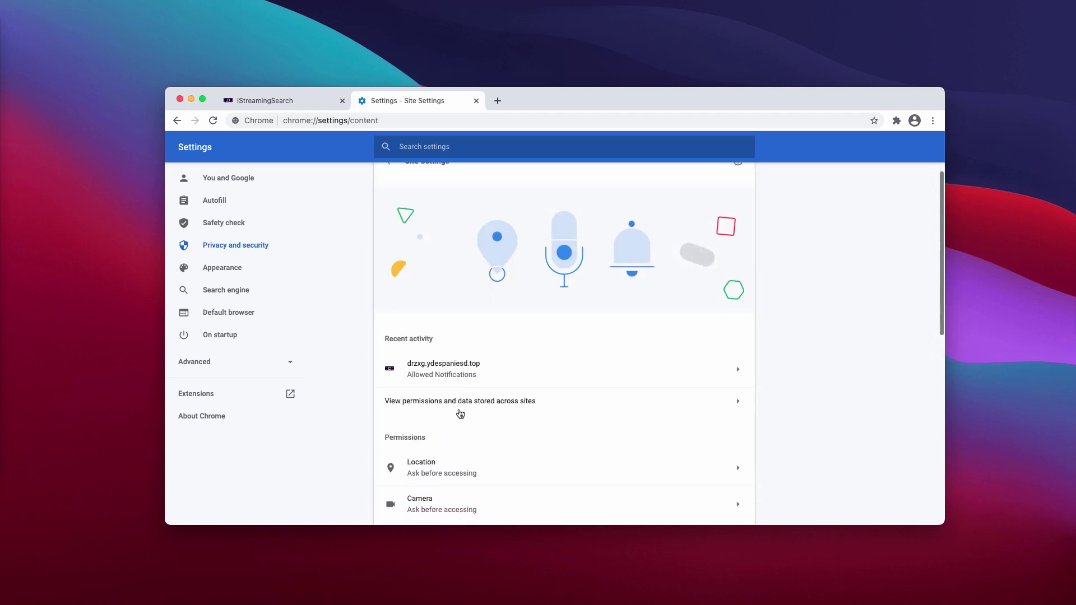
scroll(444, 416, down, 4)
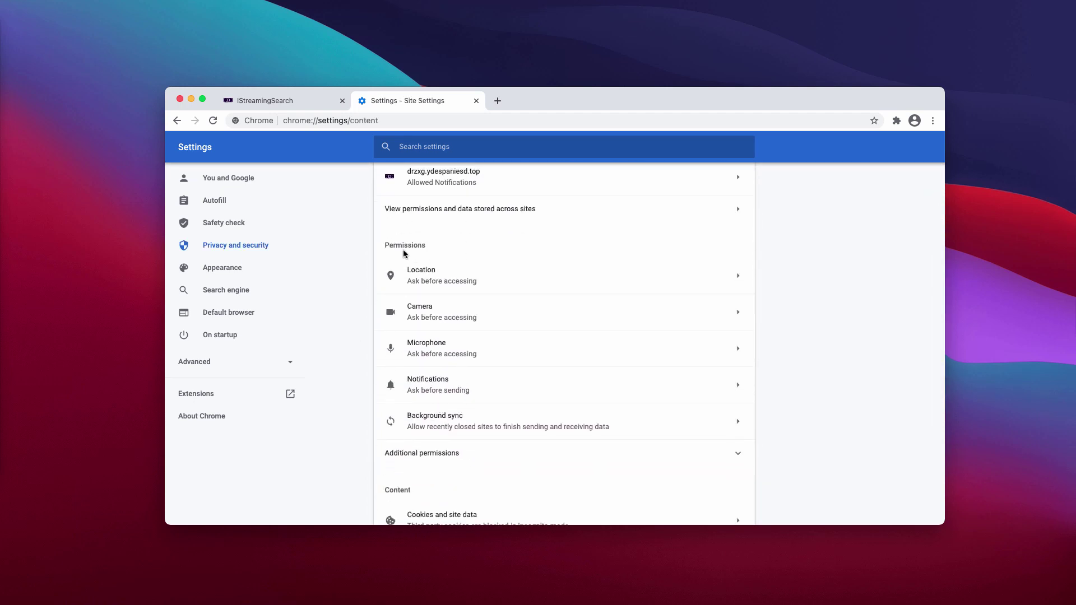
click(440, 386)
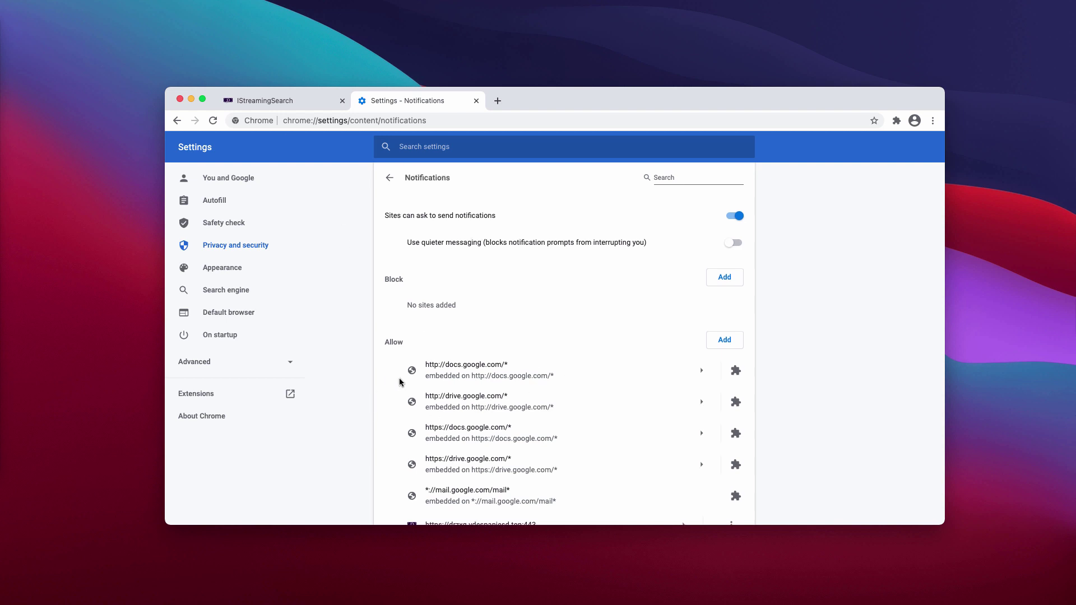
Remove drzxg.ydespaniesd.top from the notifications Allow list.
scroll(415, 348, down, 2)
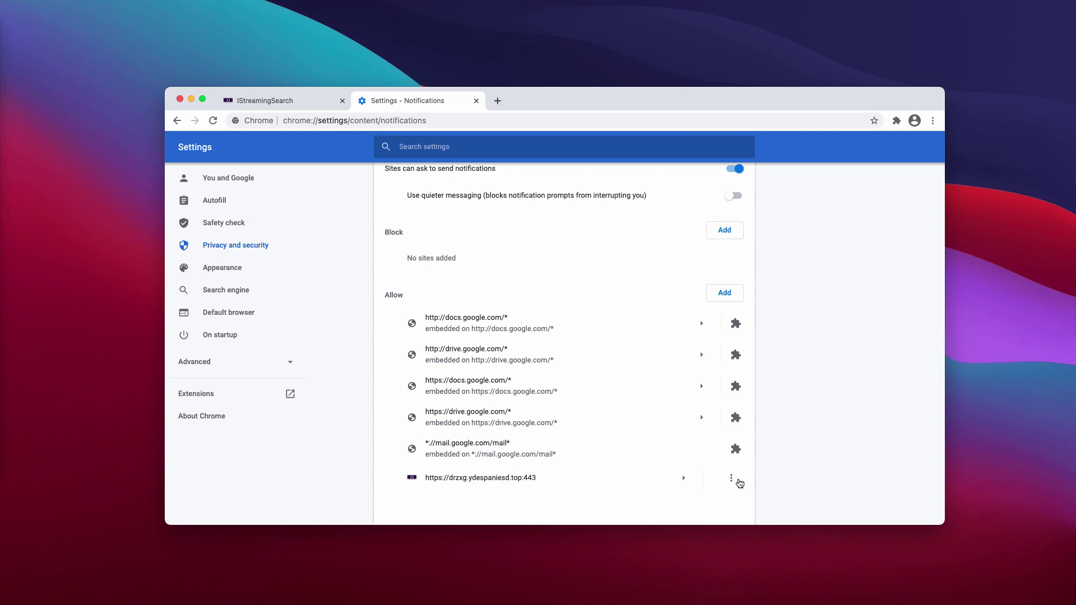
click(731, 481)
click(728, 476)
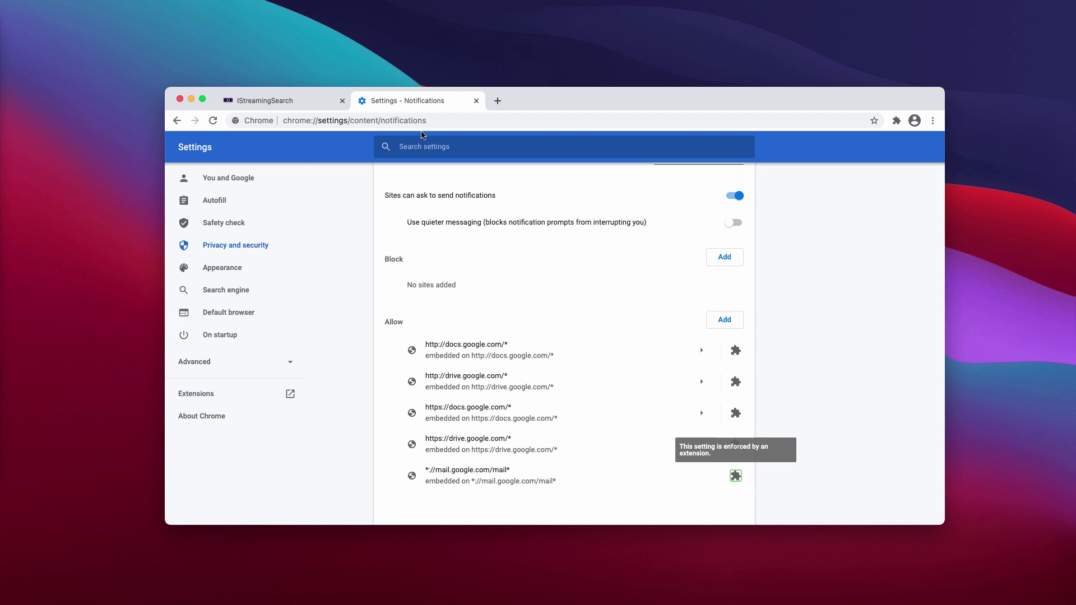
Go to combocleaner.com in the current tab.
click(426, 122)
text(combocleaner.com)
key(Return)
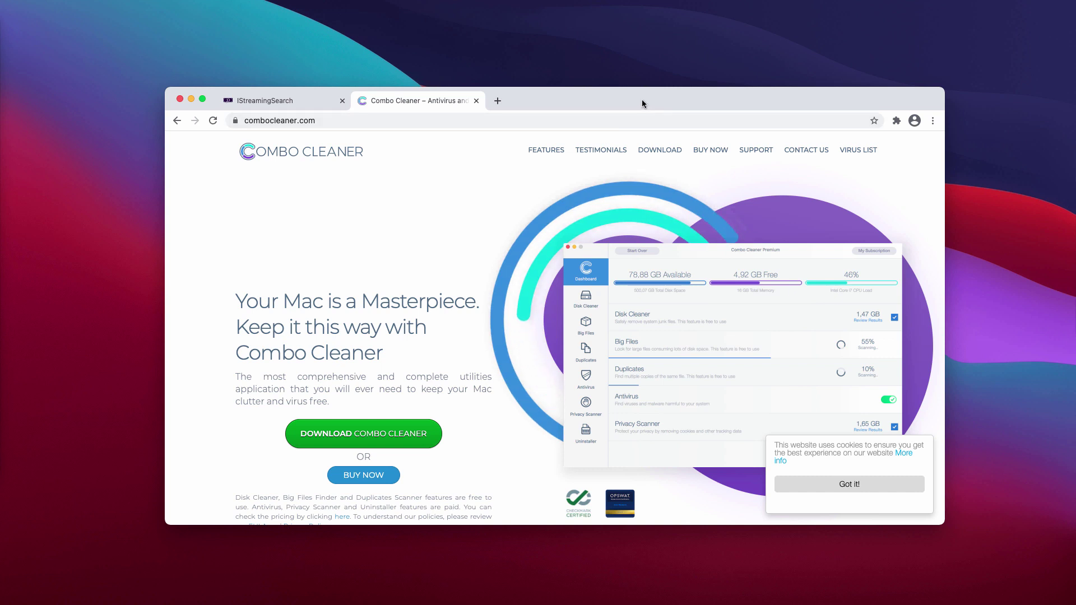
drag(642, 99, 563, 109)
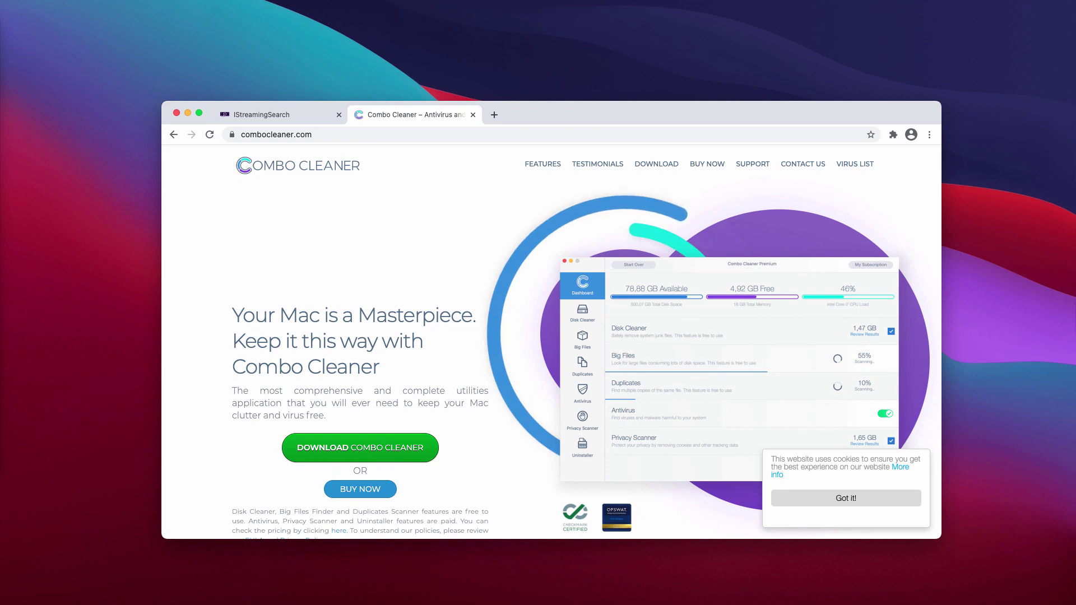
drag(528, 111, 524, 113)
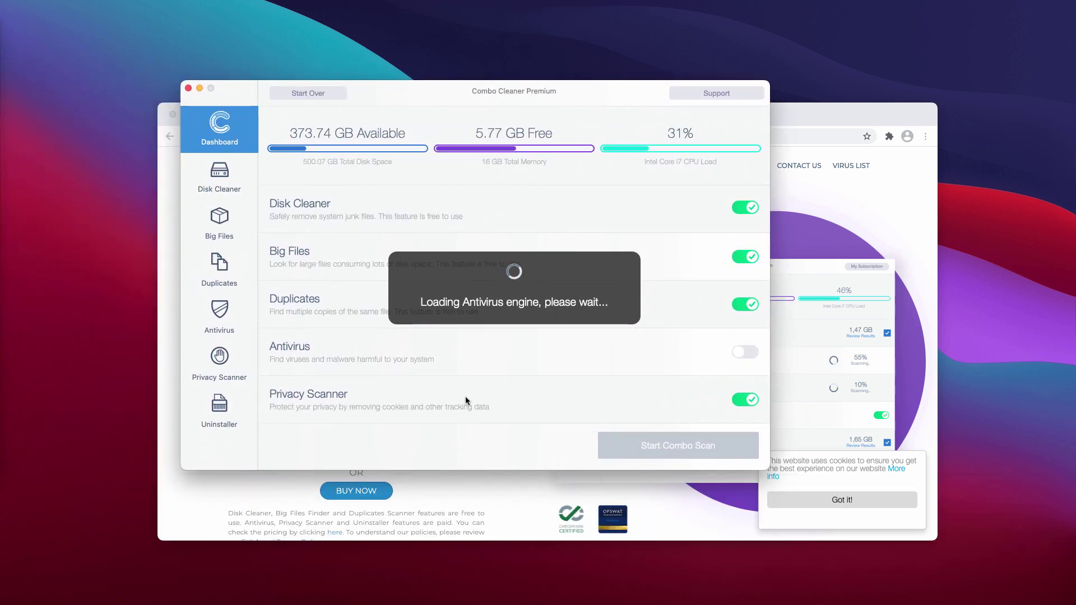
Run Combo Cleaner's combo scan, checking Antivirus Quick Scan progress, until Dashboard shows results.
click(699, 455)
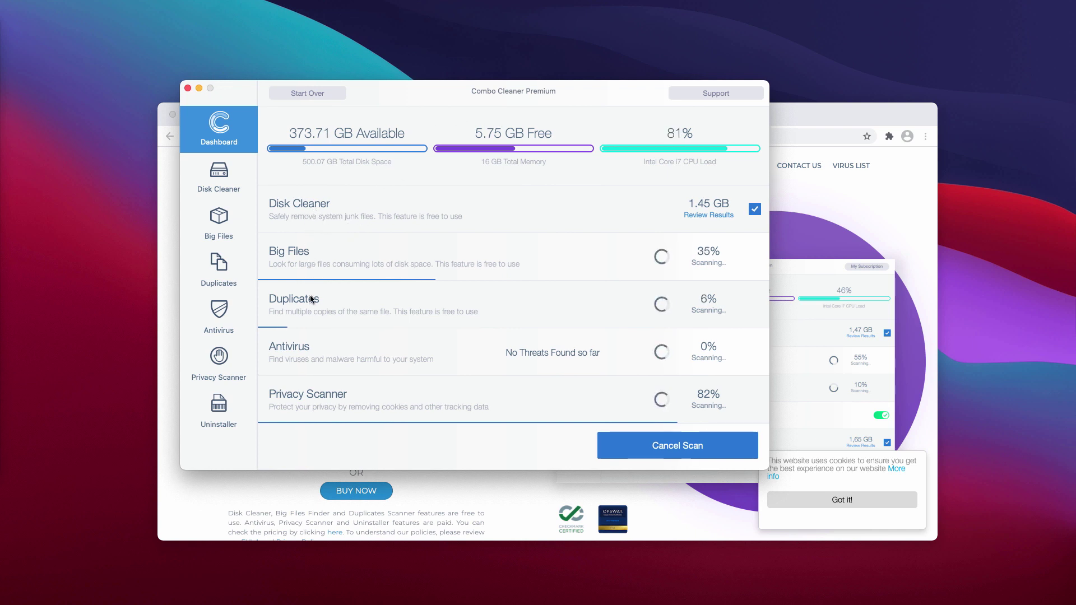
click(219, 314)
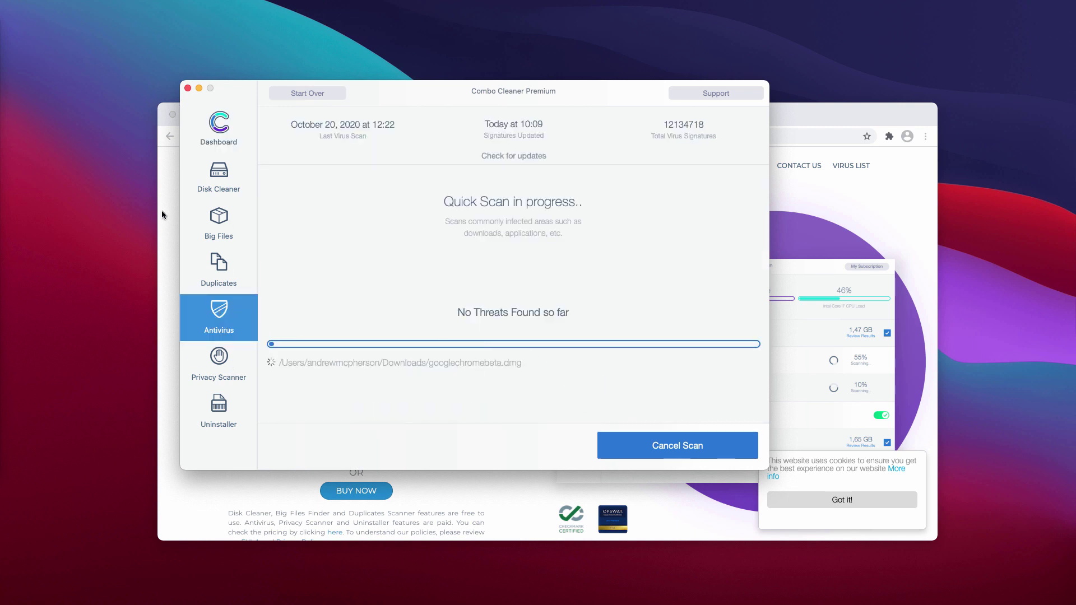
click(207, 138)
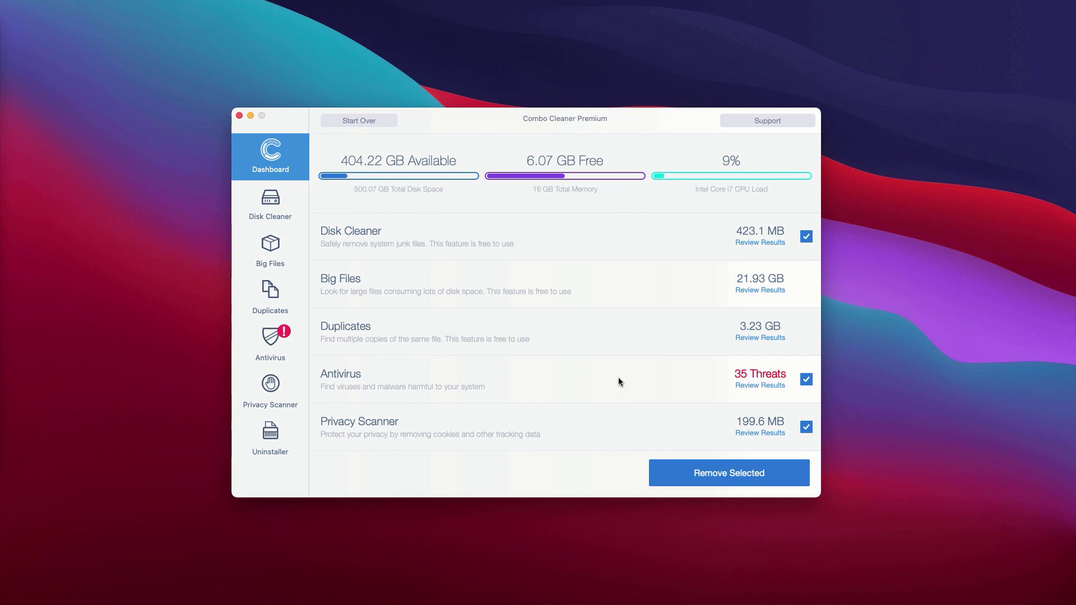
Review the Antivirus results listing the 35 detected adware files.
click(766, 387)
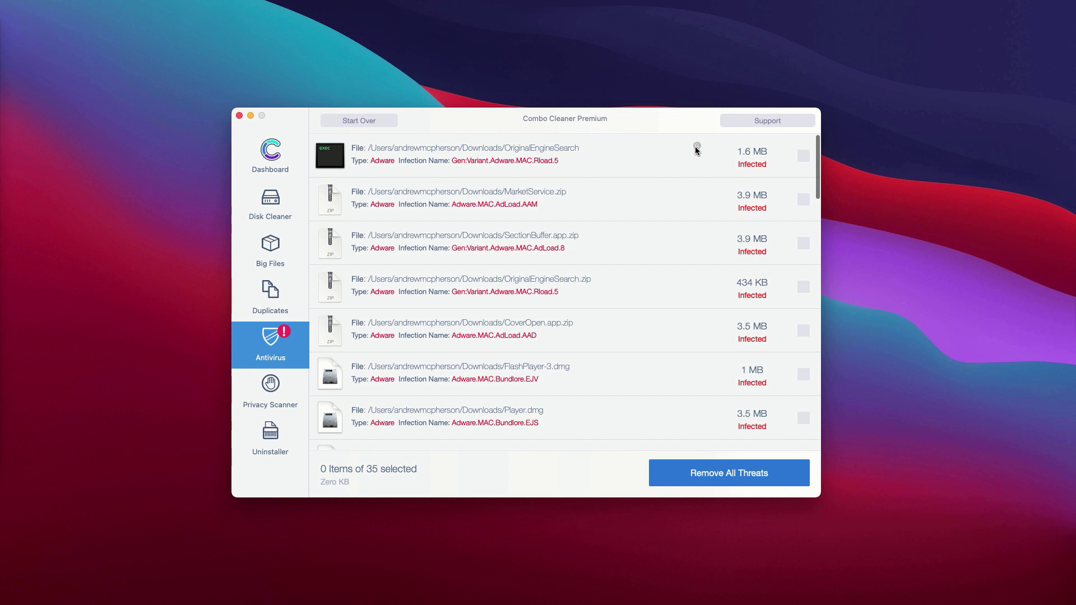
Reveal MarketService.zip in Finder, move it to the Trash, and close the window.
click(698, 191)
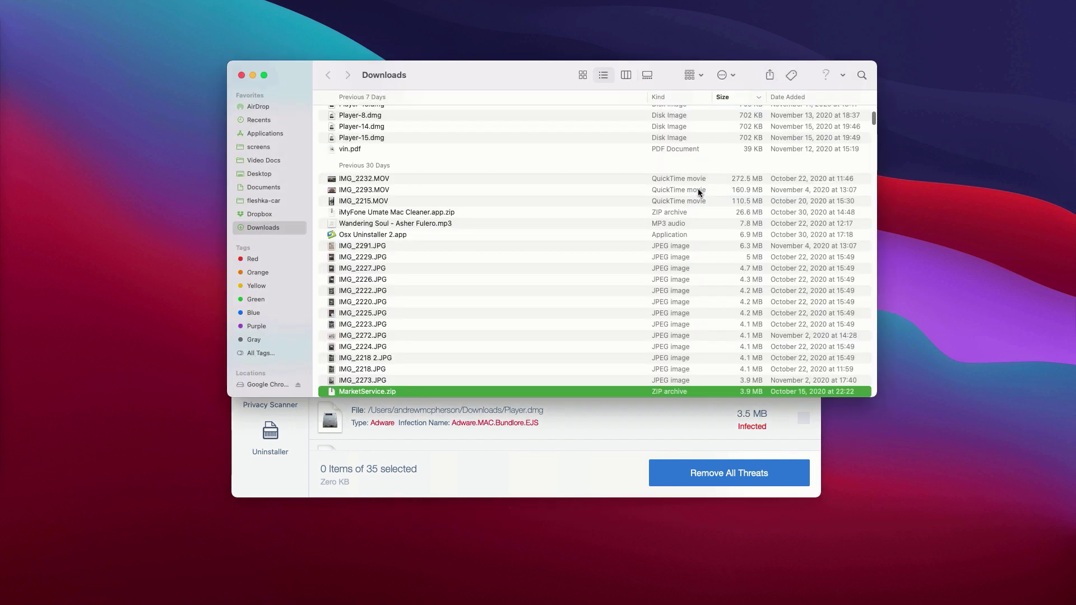
right_click(442, 391)
click(477, 388)
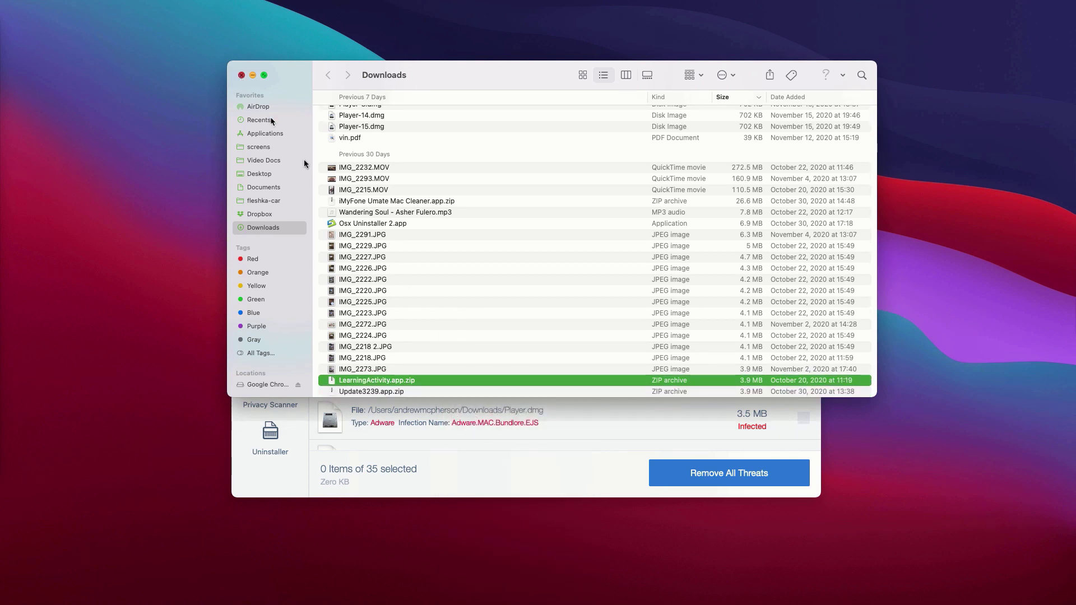
key(super+w)
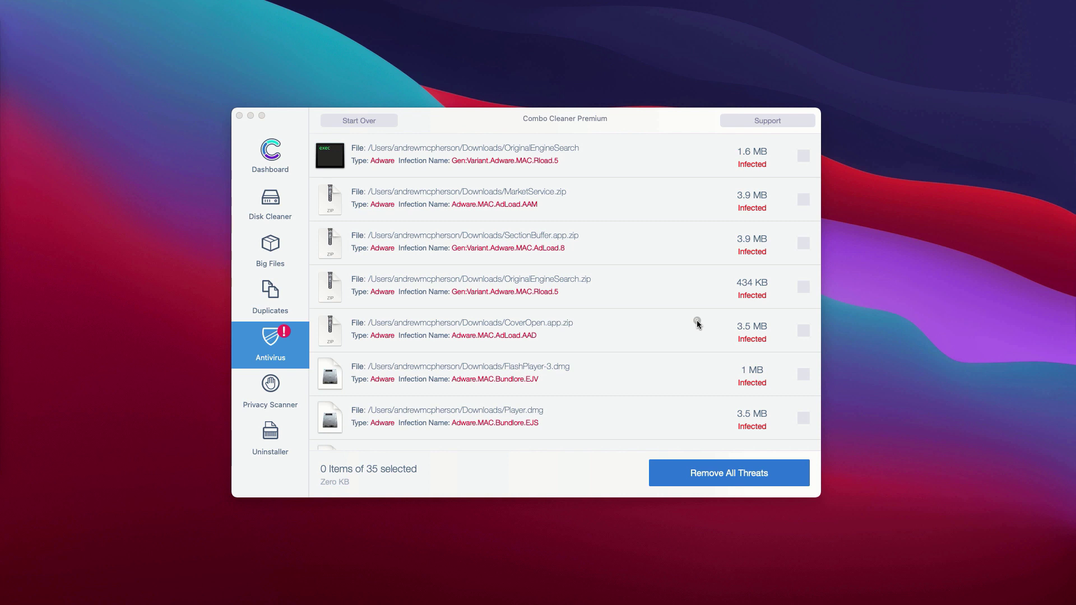
Reveal CoverOpen.app.zip in Finder, move it to the Trash, and close the window.
click(698, 321)
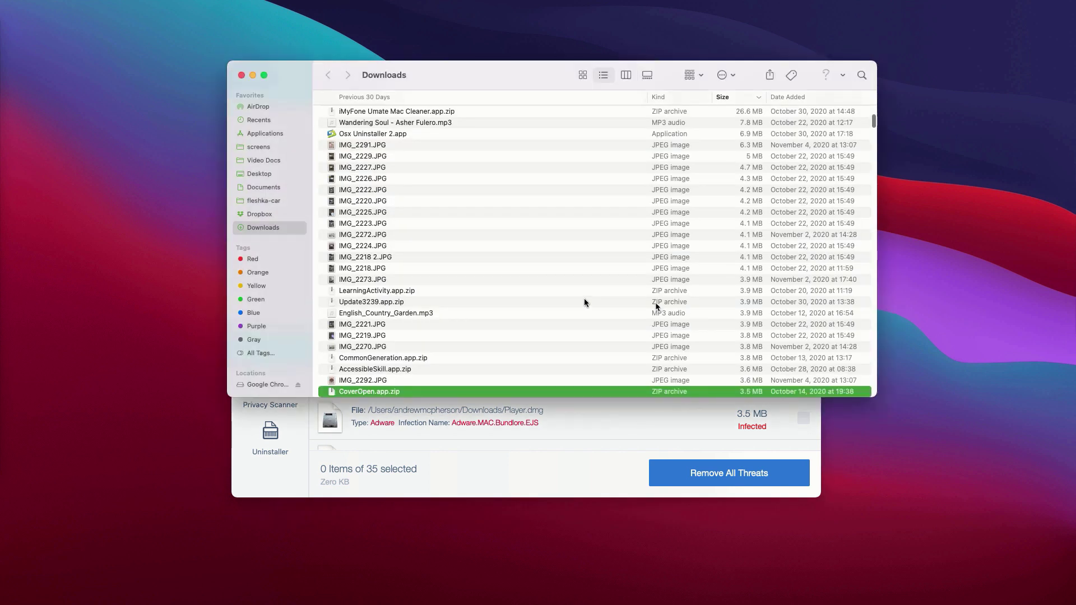
right_click(482, 389)
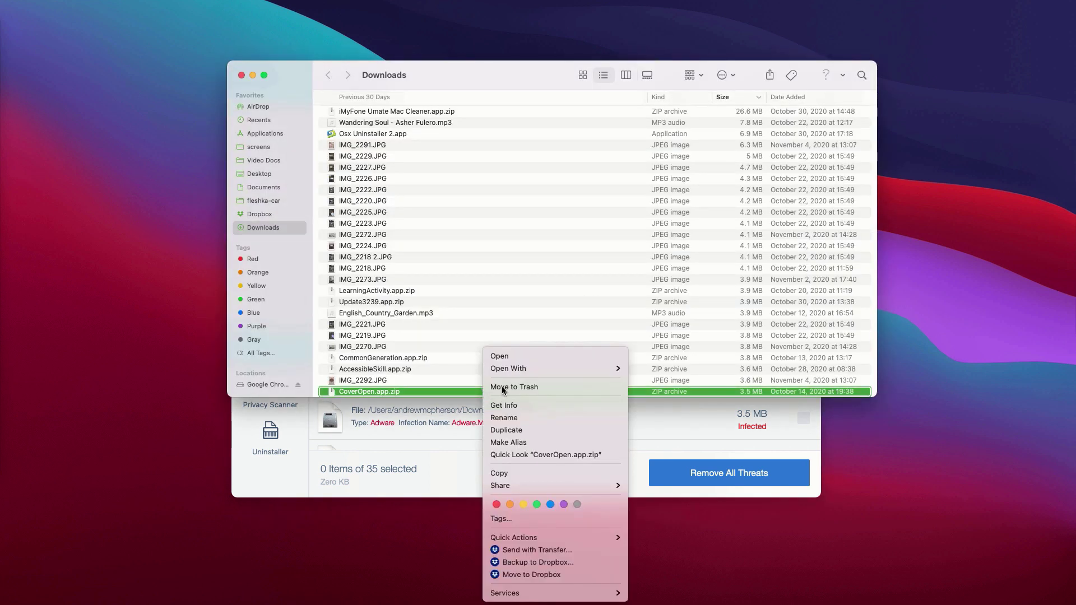
click(503, 386)
click(242, 75)
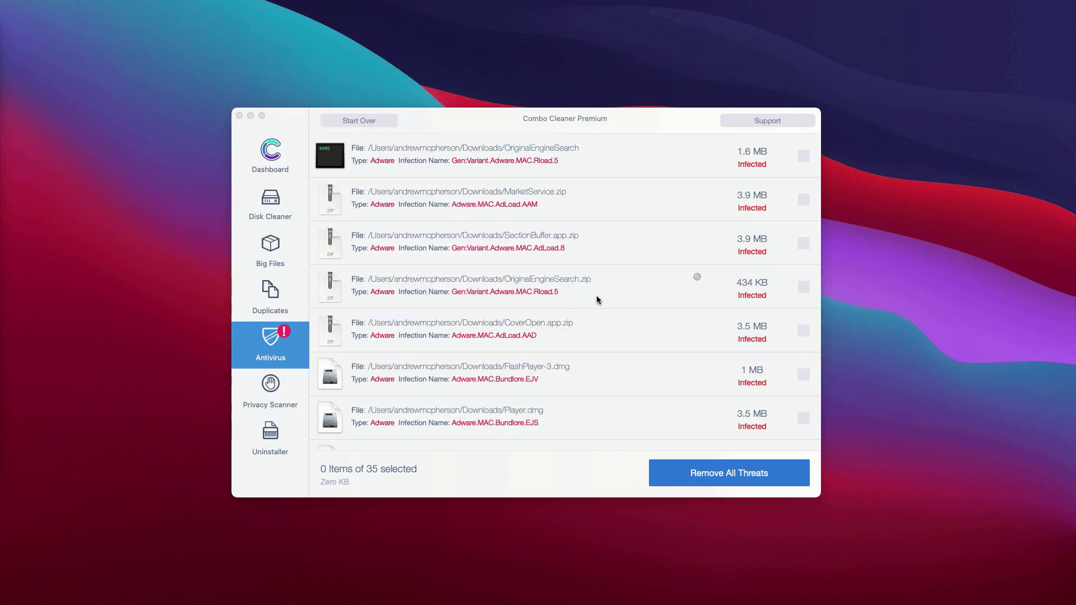